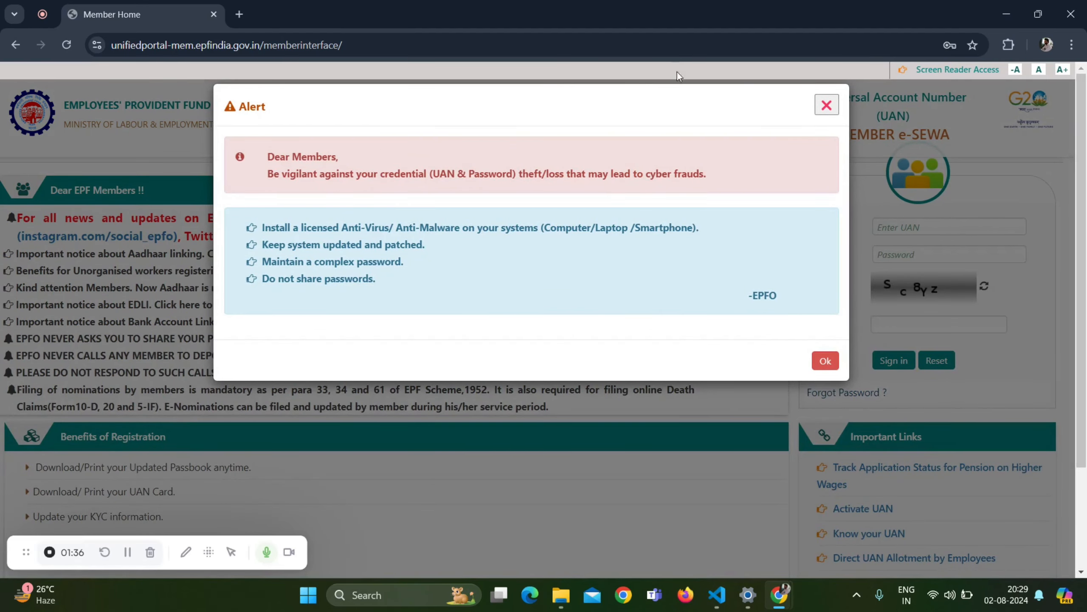
# Step: Dismiss the security alert and sign in to the member portal with the UAN, account password and captcha
pyautogui.click(826, 105)
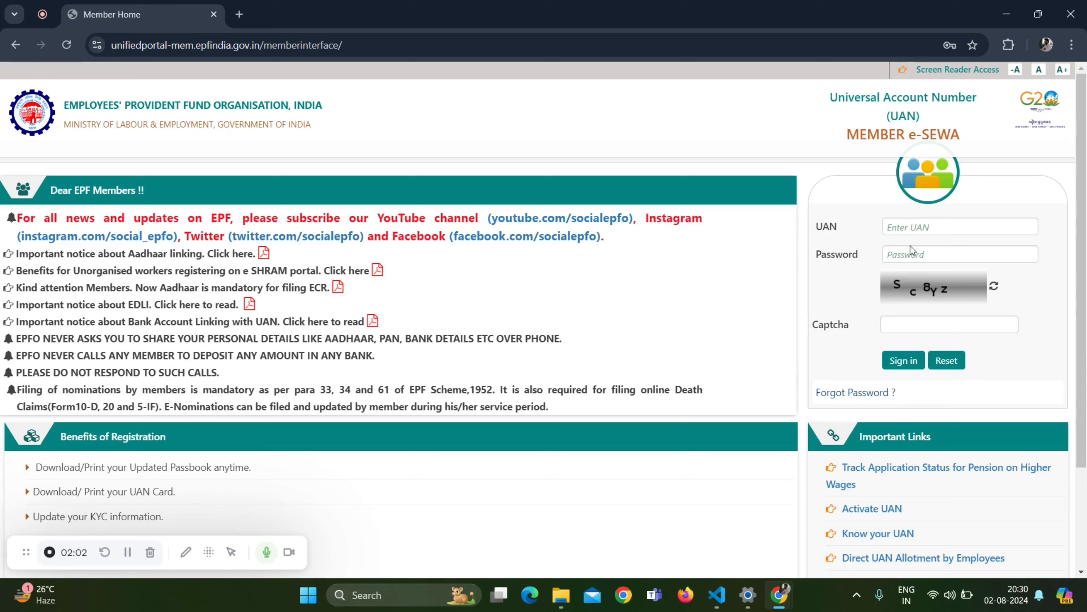
pyautogui.click(134, 553)
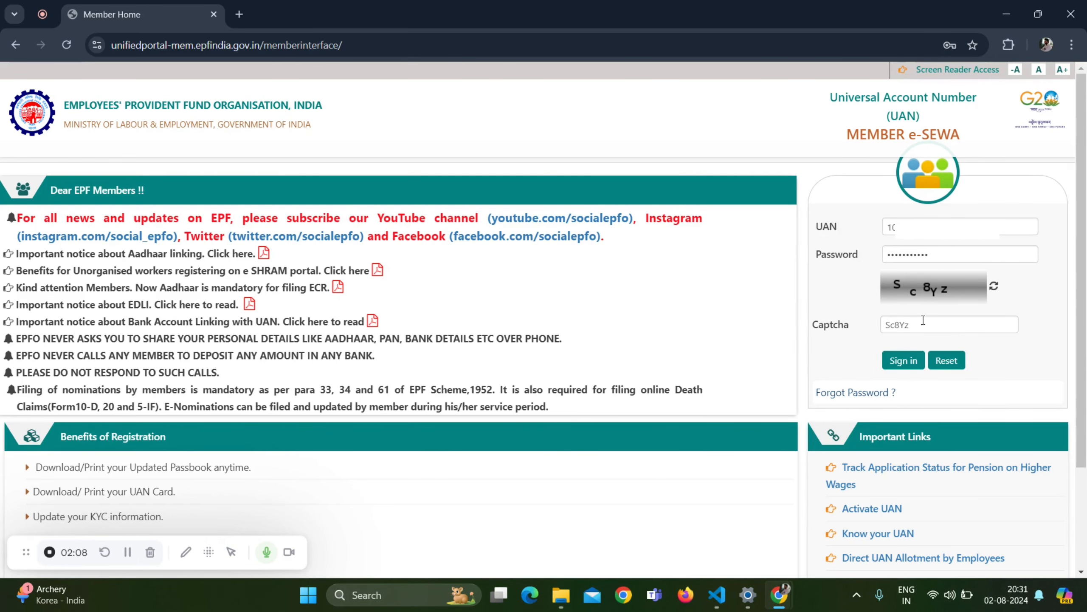
pyautogui.click(904, 361)
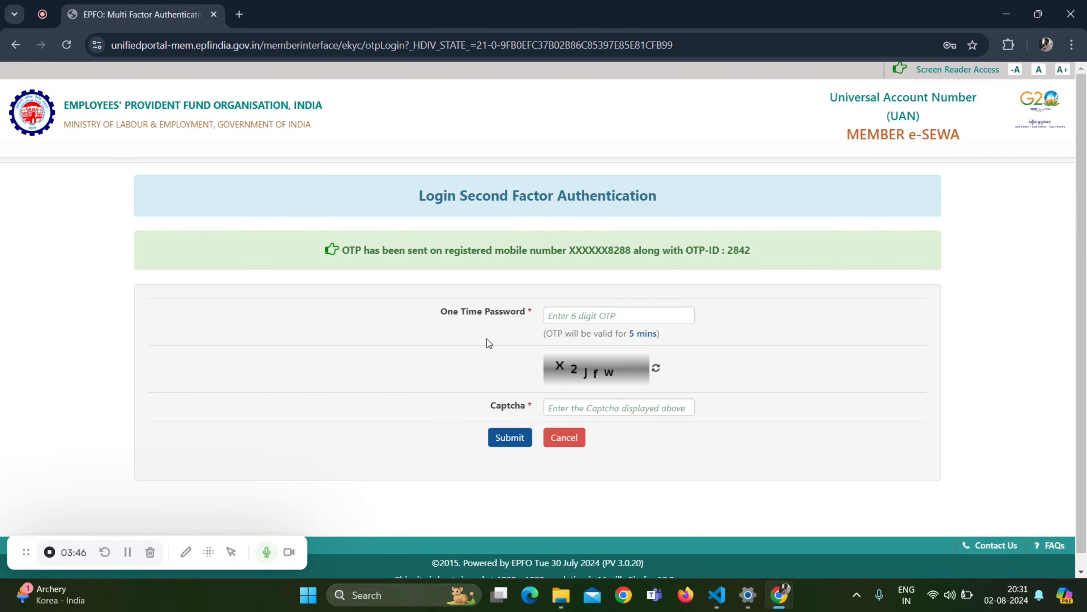
# Step: Enter the one-time password and the displayed captcha, and submit the second factor authentication
pyautogui.scroll(-1, 539, 326)
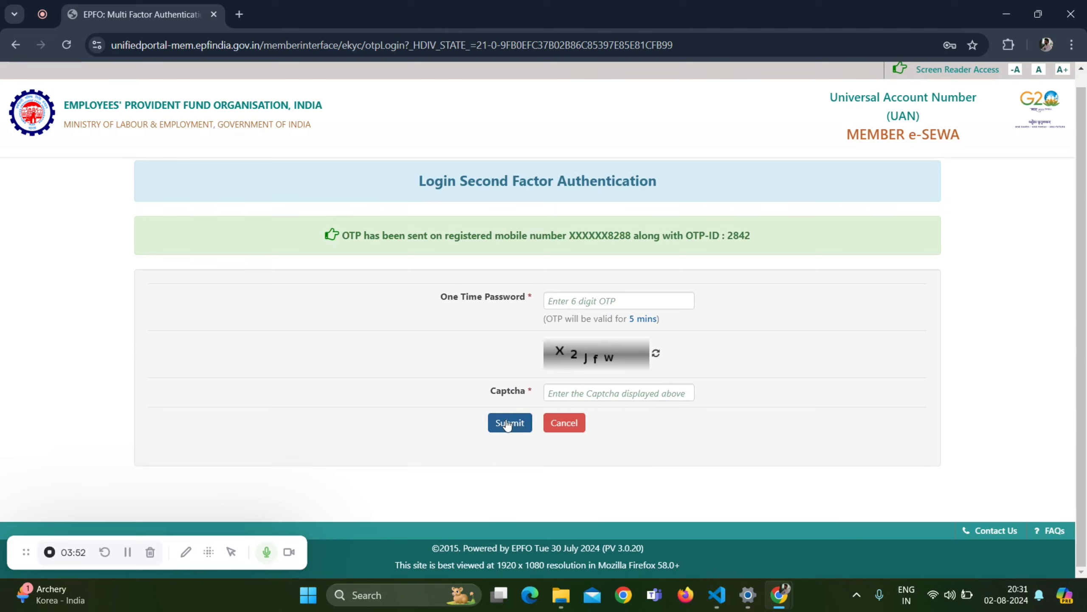
pyautogui.click(128, 552)
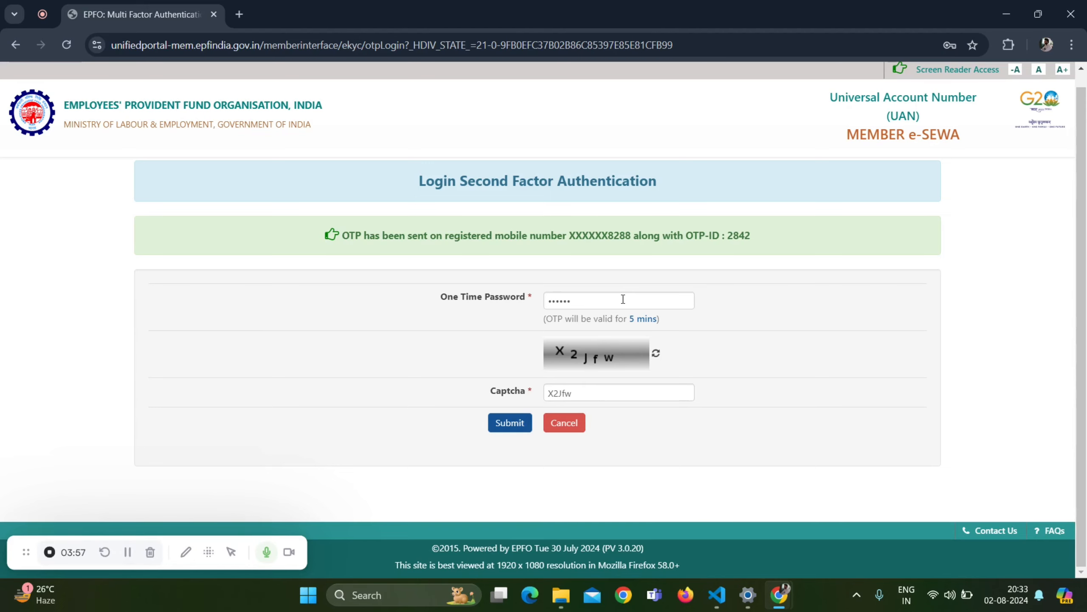
pyautogui.click(519, 423)
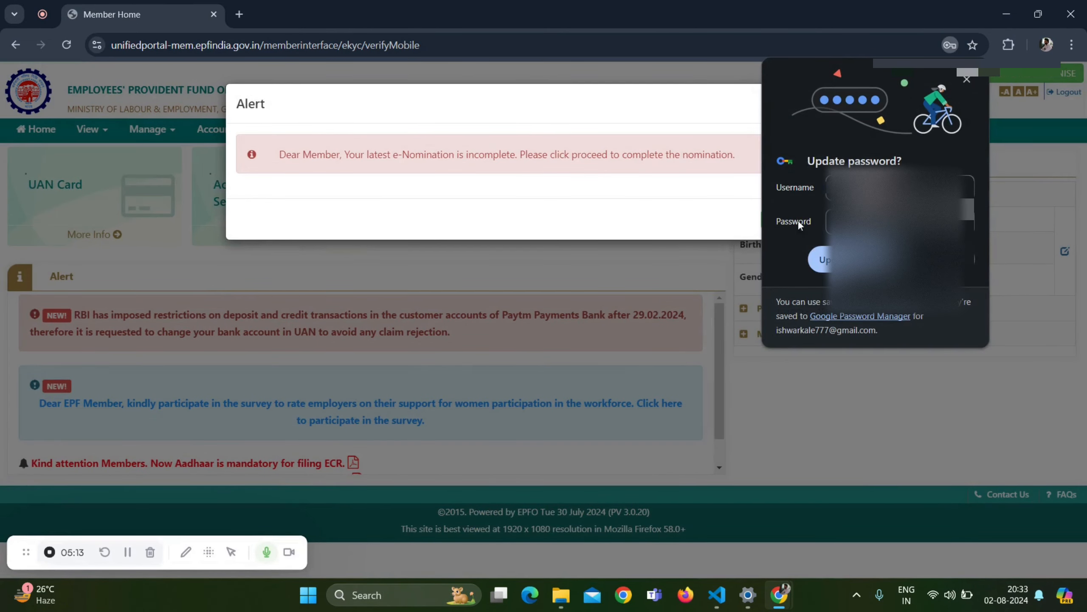
# Step: Update the saved login in the browser's password manager and postpone completing the e-Nomination
pyautogui.click(847, 260)
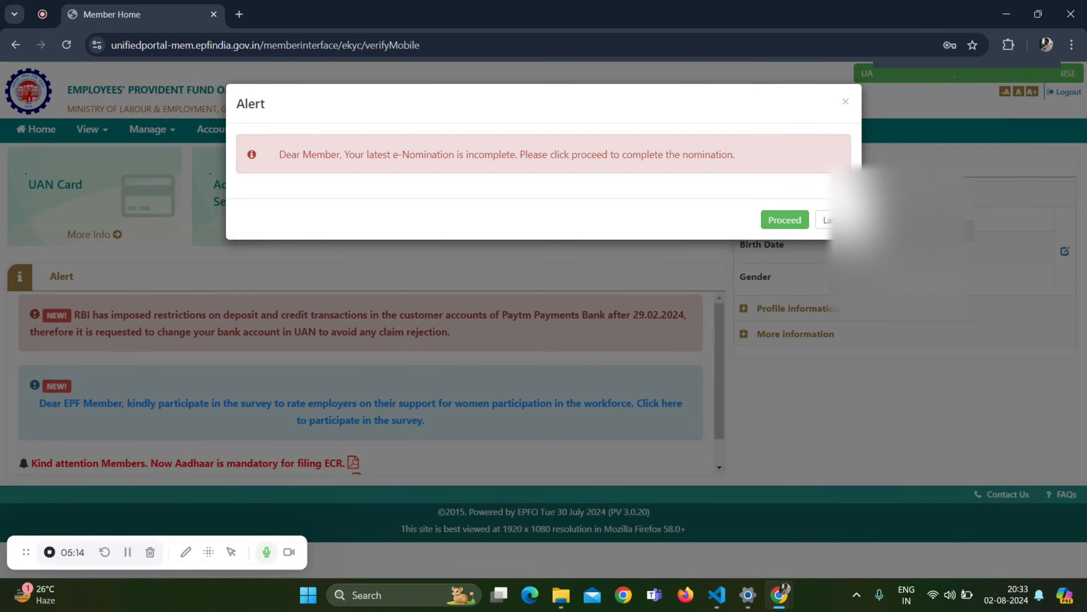
pyautogui.click(829, 219)
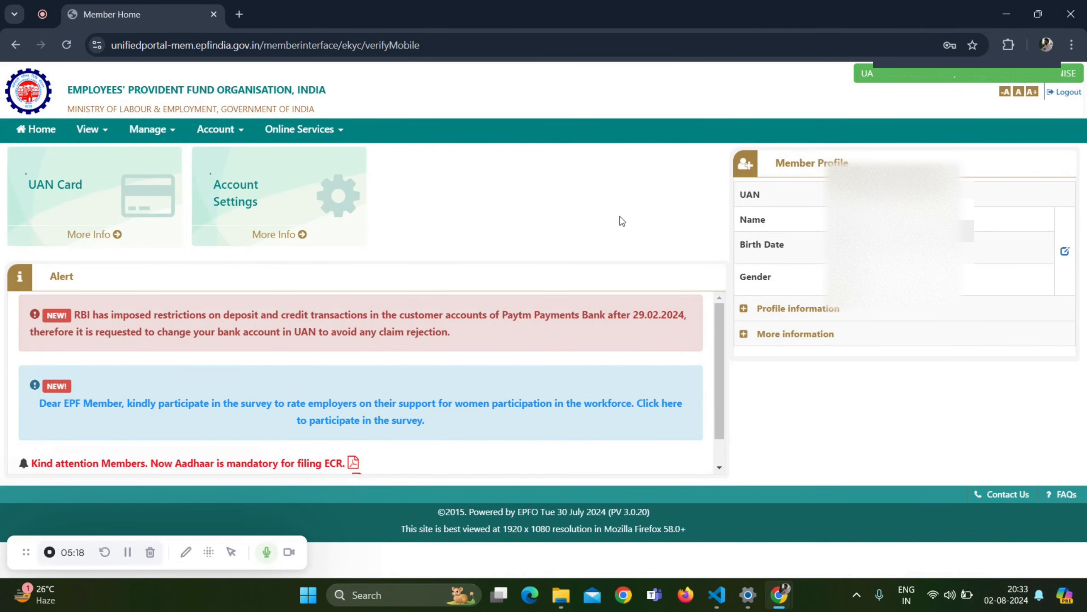
# Step: Open the online claim service for Forms 31, 19, 10C and 10D, and dismiss the antivirus notification
pyautogui.click(341, 131)
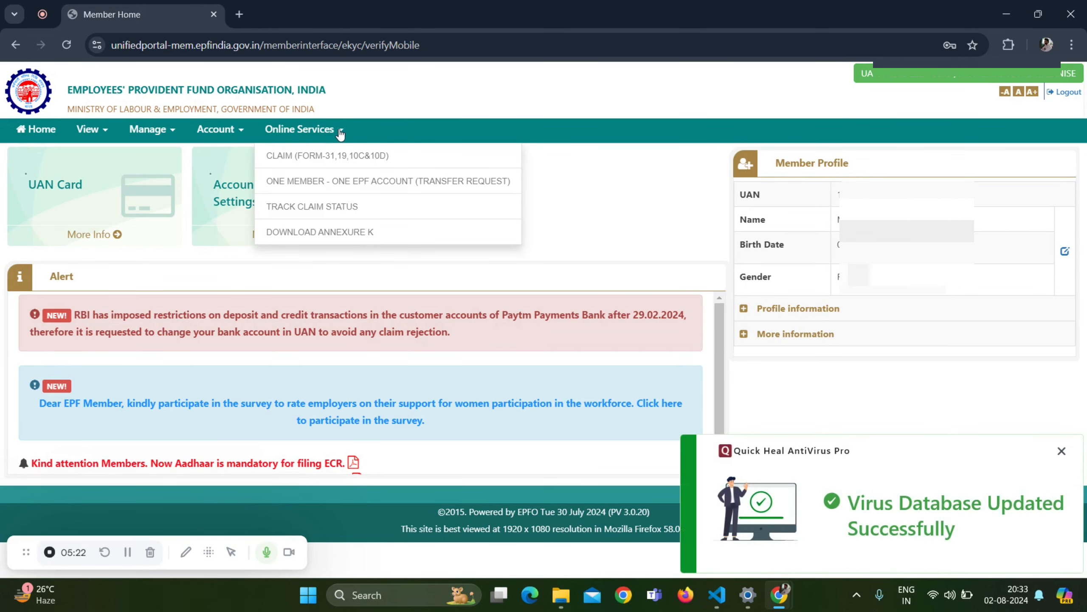
pyautogui.click(335, 155)
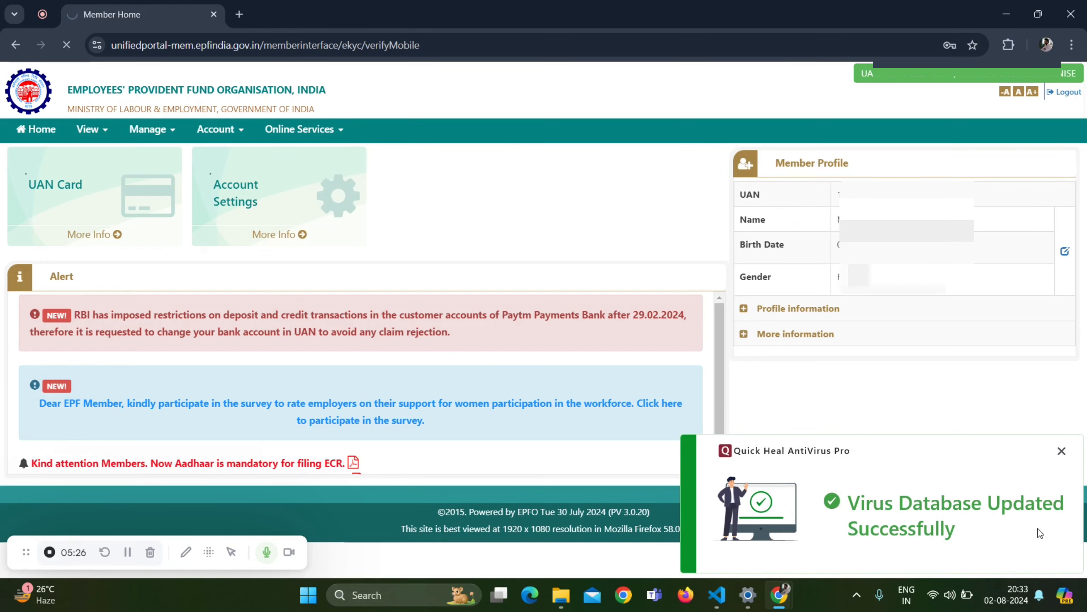
pyautogui.click(1062, 452)
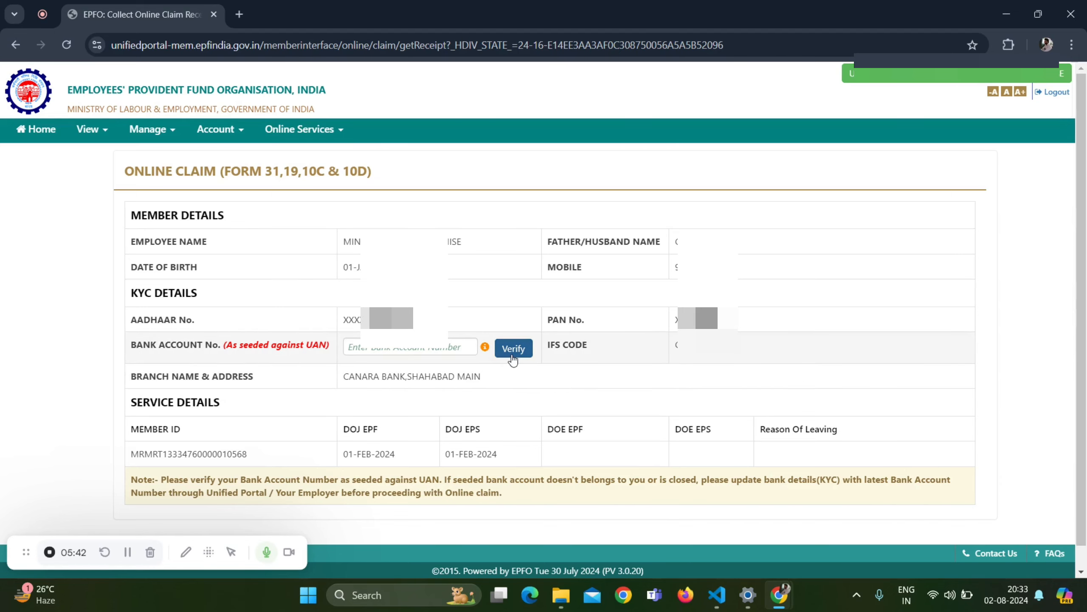
# Step: Verify the member's seeded bank account number and proceed with the online claim
pyautogui.click(127, 553)
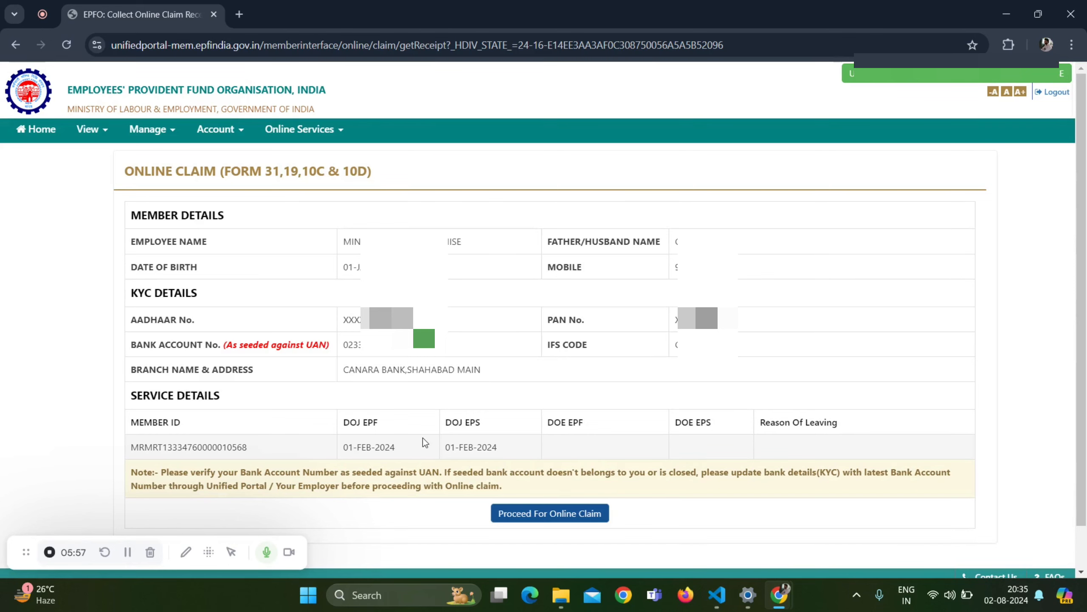
pyautogui.click(530, 516)
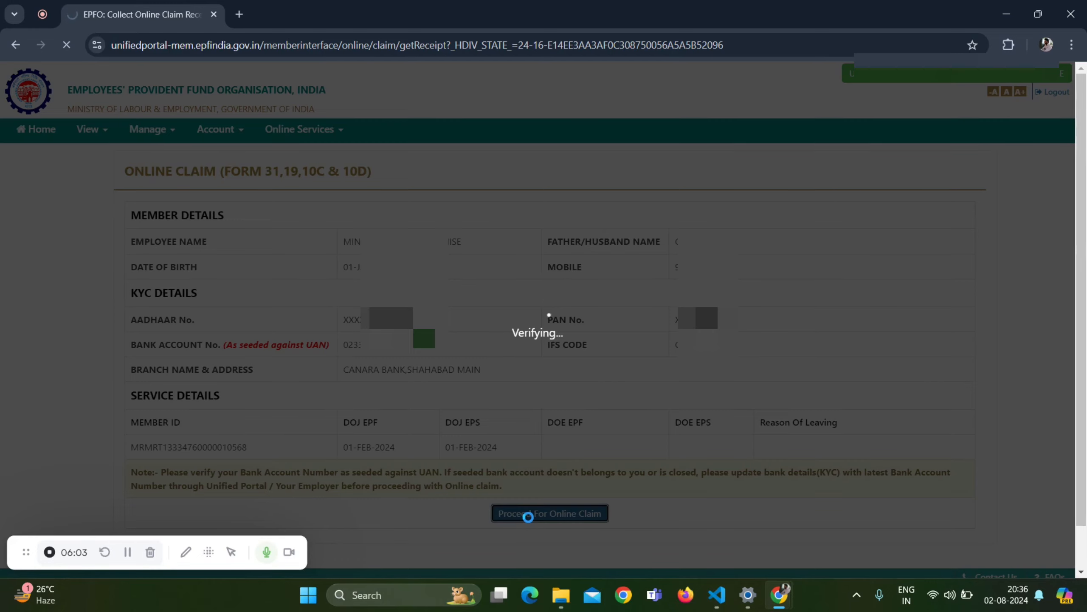
pyautogui.click(128, 553)
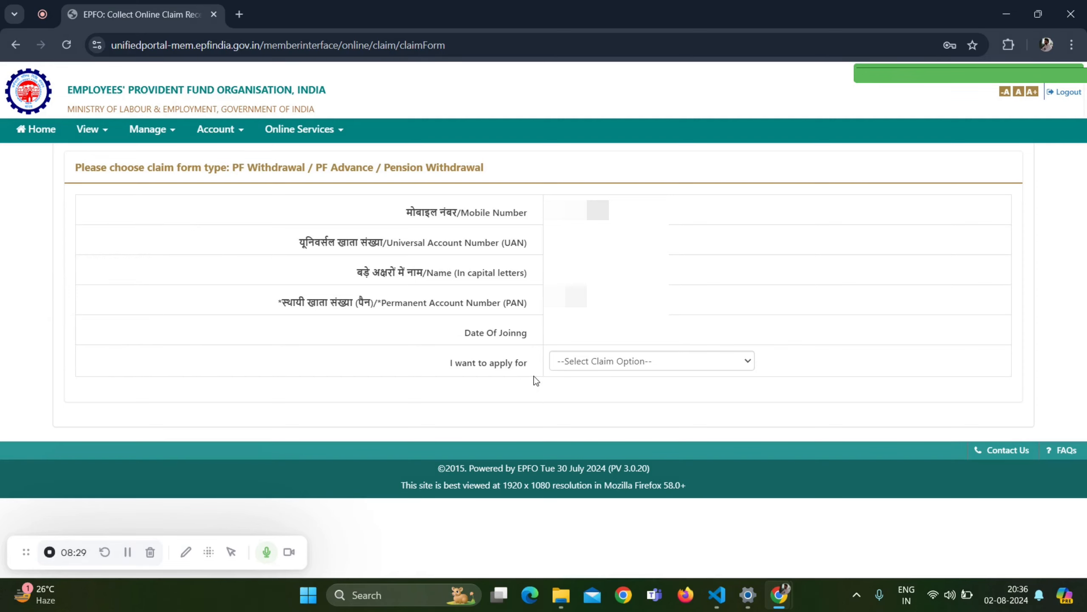
# Step: Choose PF ADVANCE (FORM-31) as the claim to apply for
pyautogui.click(589, 361)
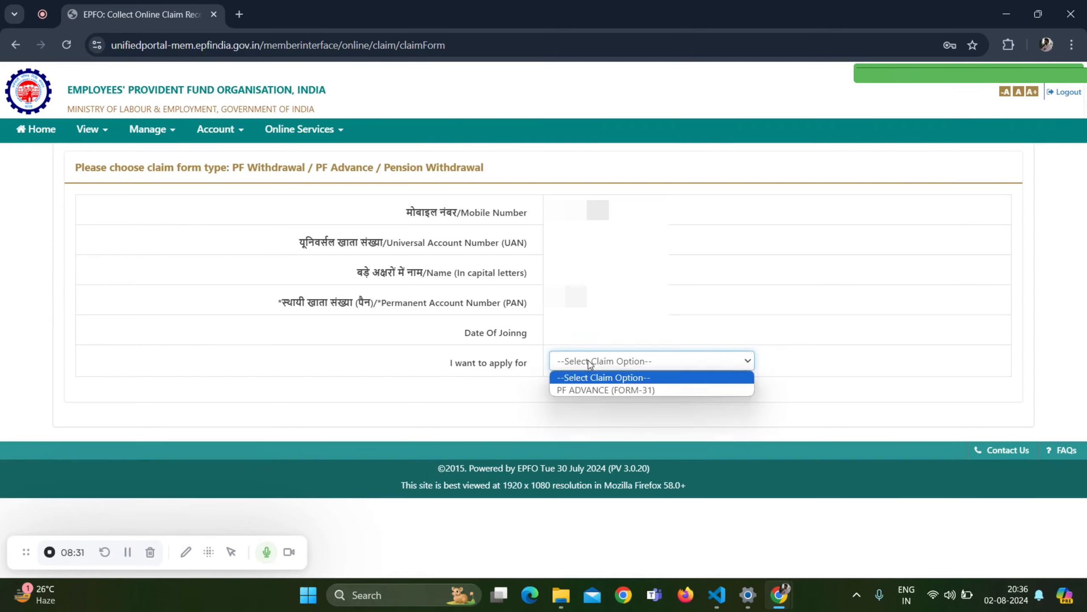
pyautogui.click(589, 389)
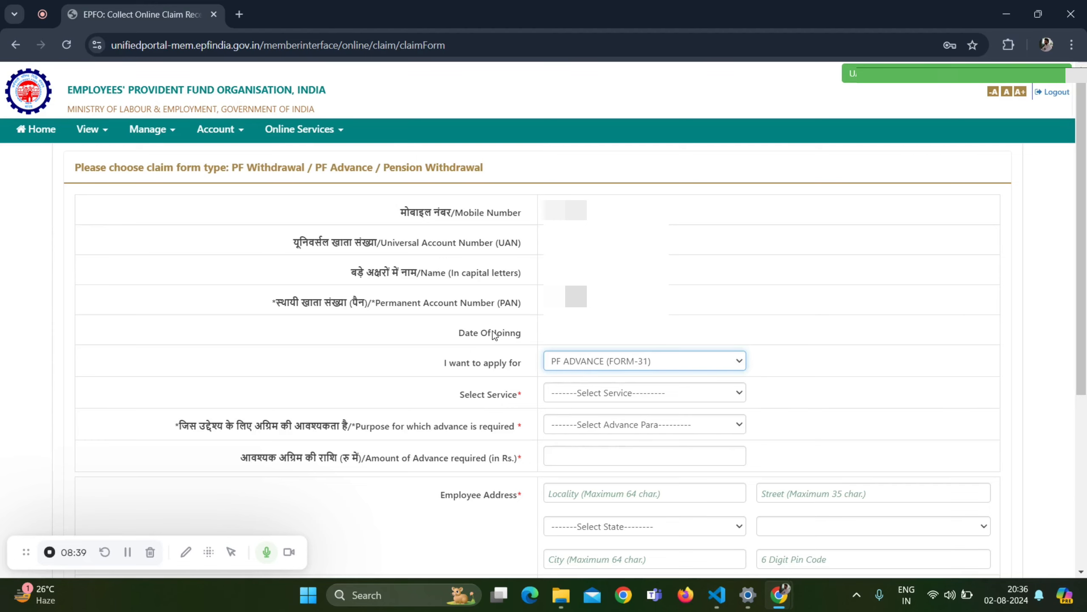
# Step: Select the employer's service record for the claim and set the purpose of the advance to Illness
pyautogui.scroll(-5, 128, 543)
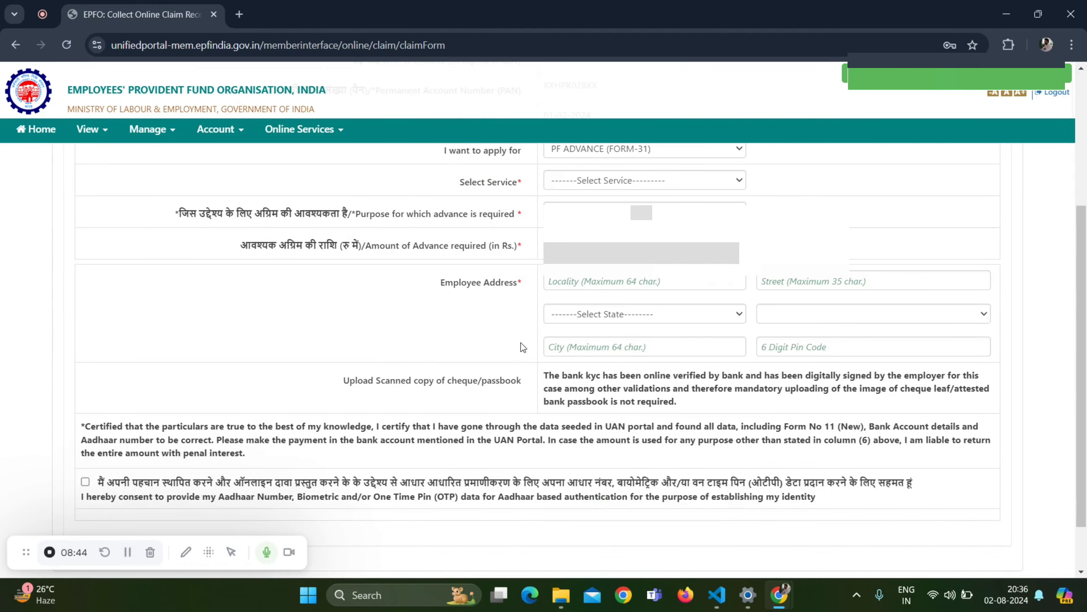
pyautogui.click(668, 181)
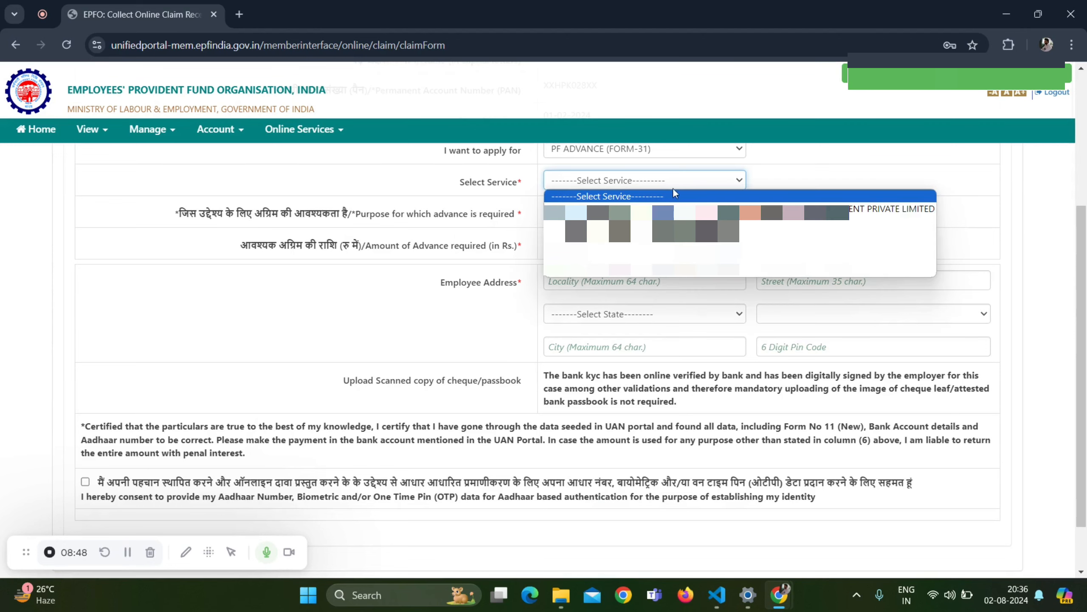
pyautogui.click(663, 253)
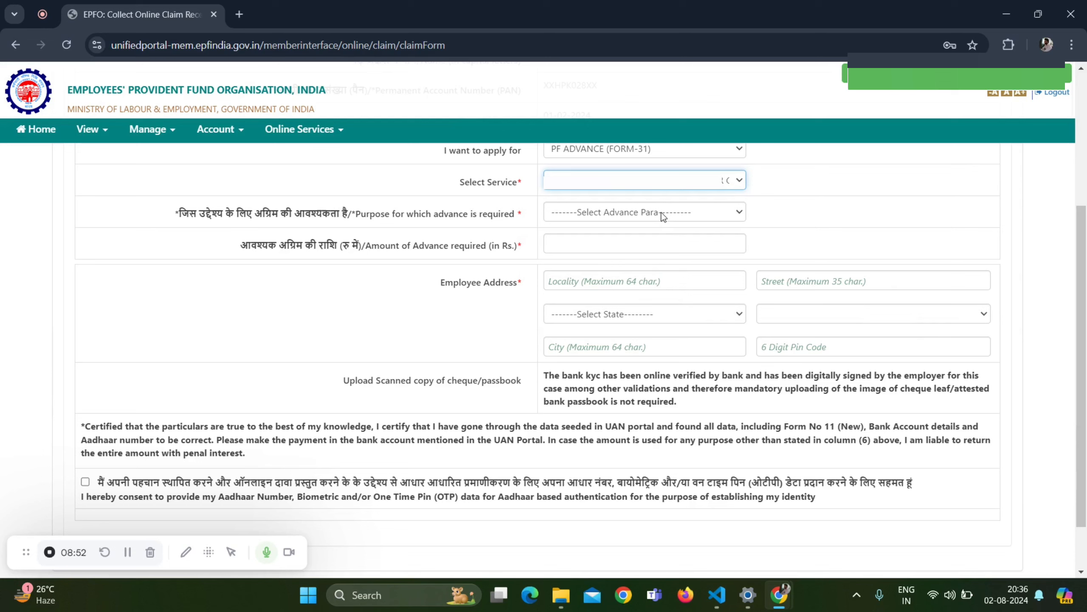
pyautogui.click(663, 214)
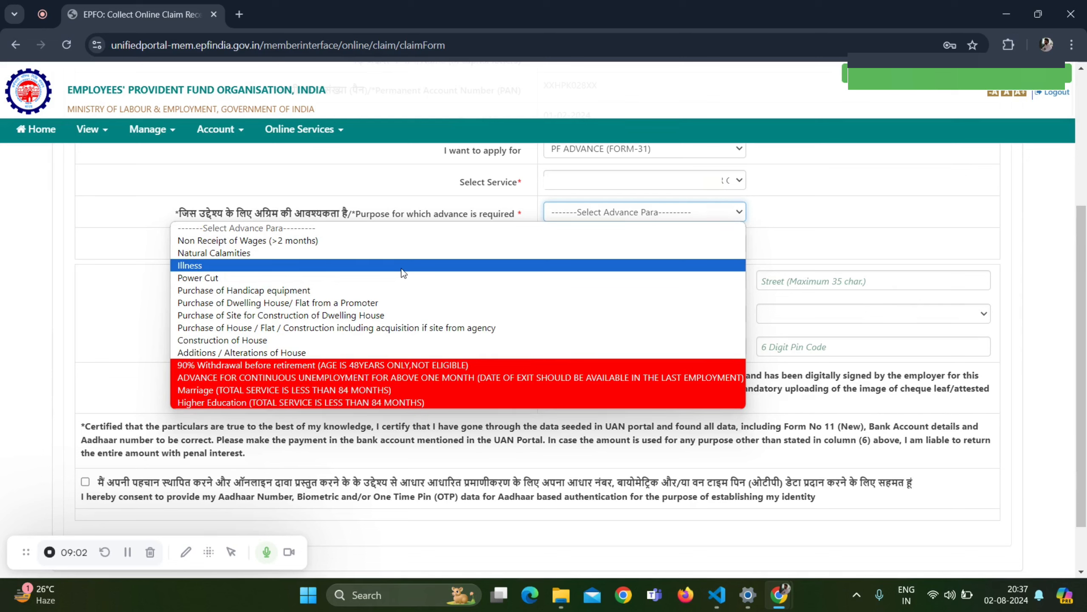
pyautogui.click(212, 267)
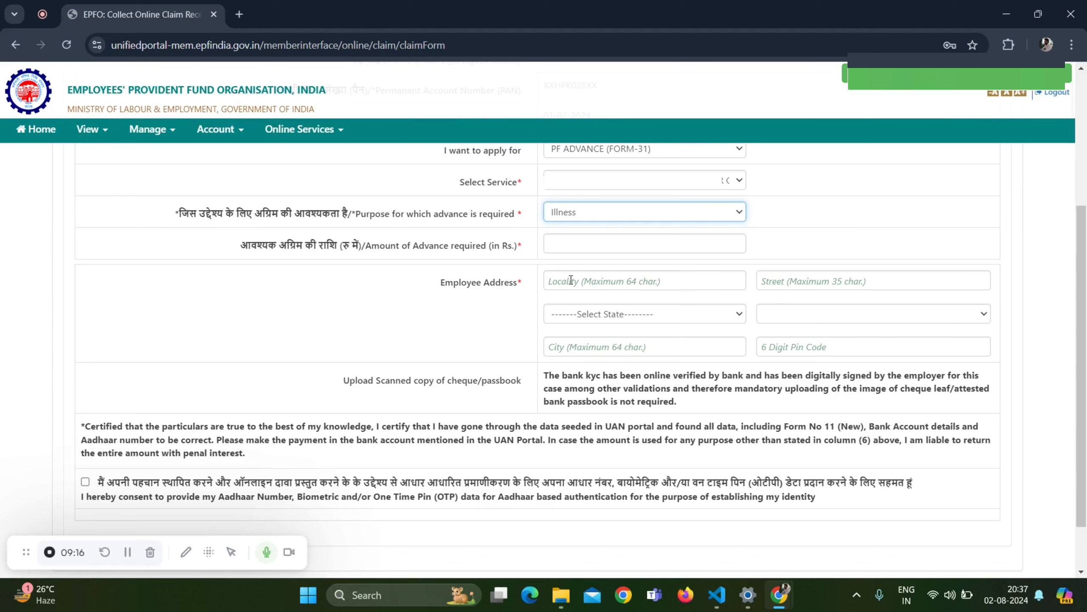
# Step: Select the state and district of the employee's address
pyautogui.click(684, 313)
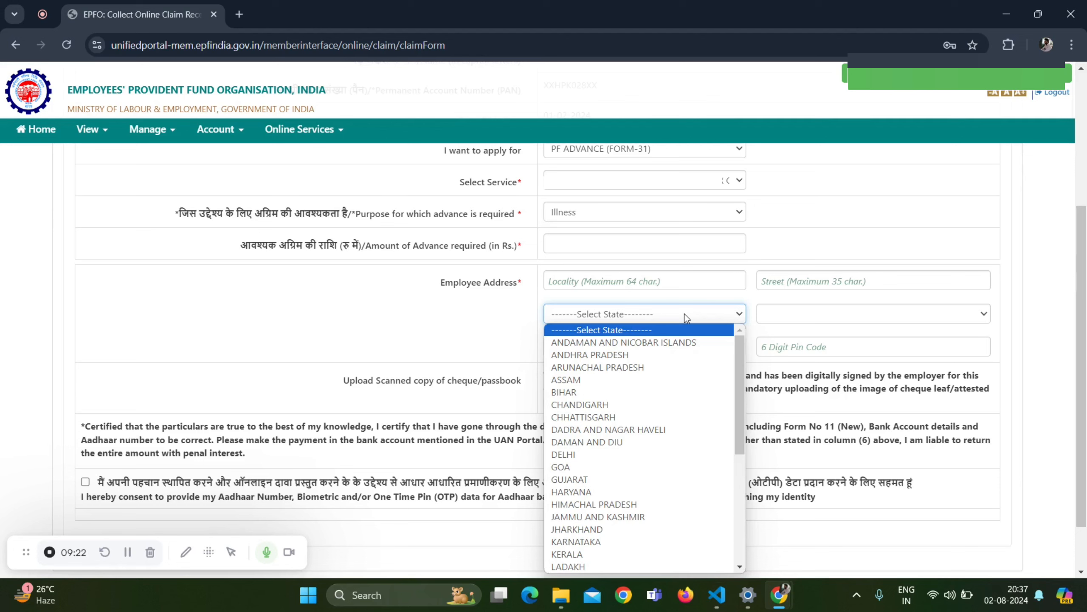
pyautogui.press('m')
pyautogui.press('m')
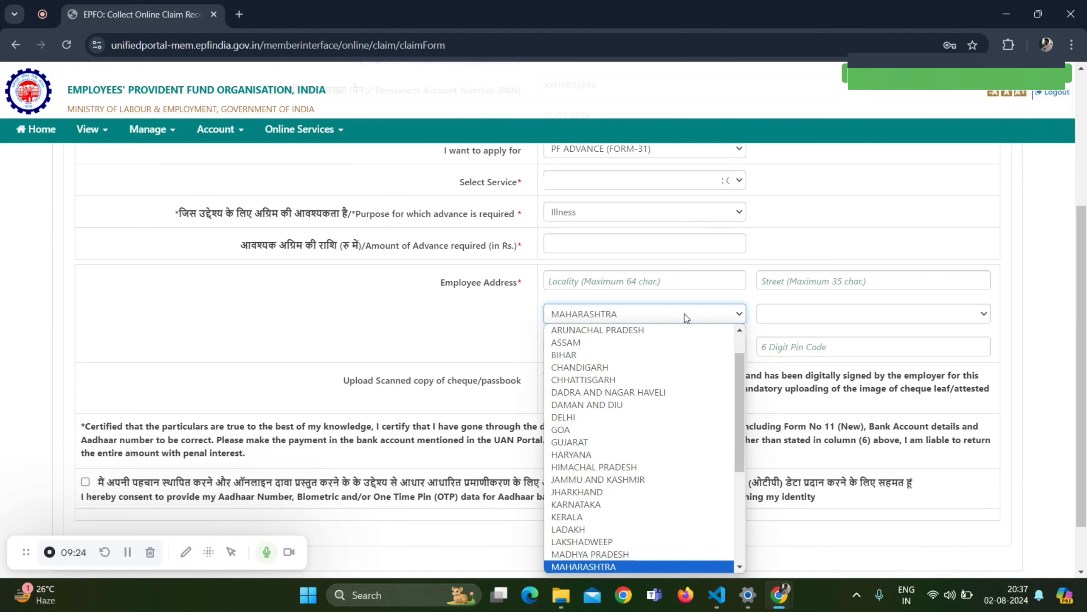
pyautogui.press('Return')
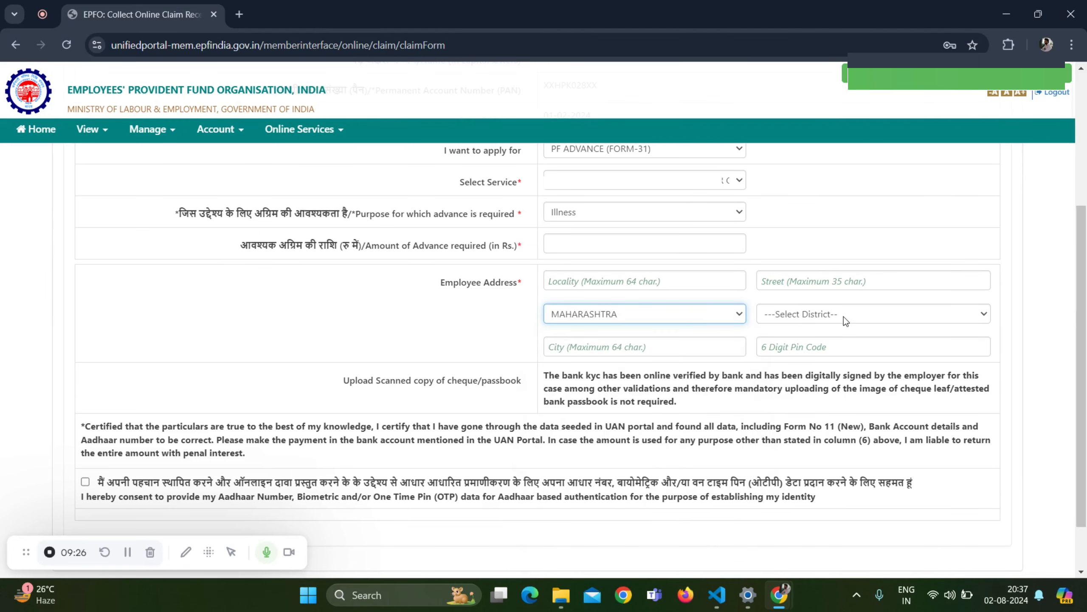
pyautogui.click(842, 314)
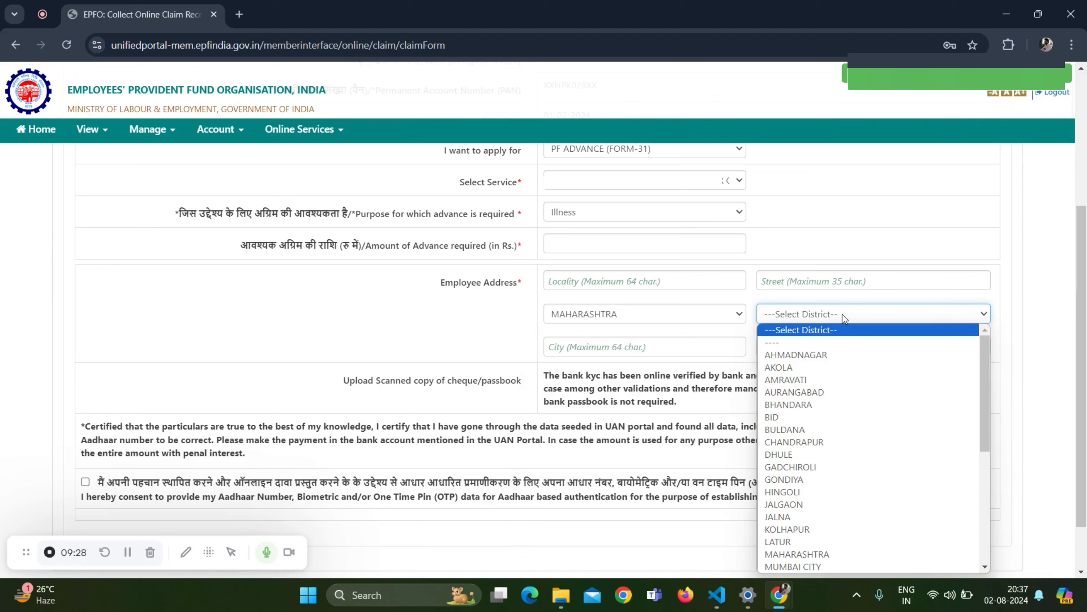
pyautogui.click(818, 392)
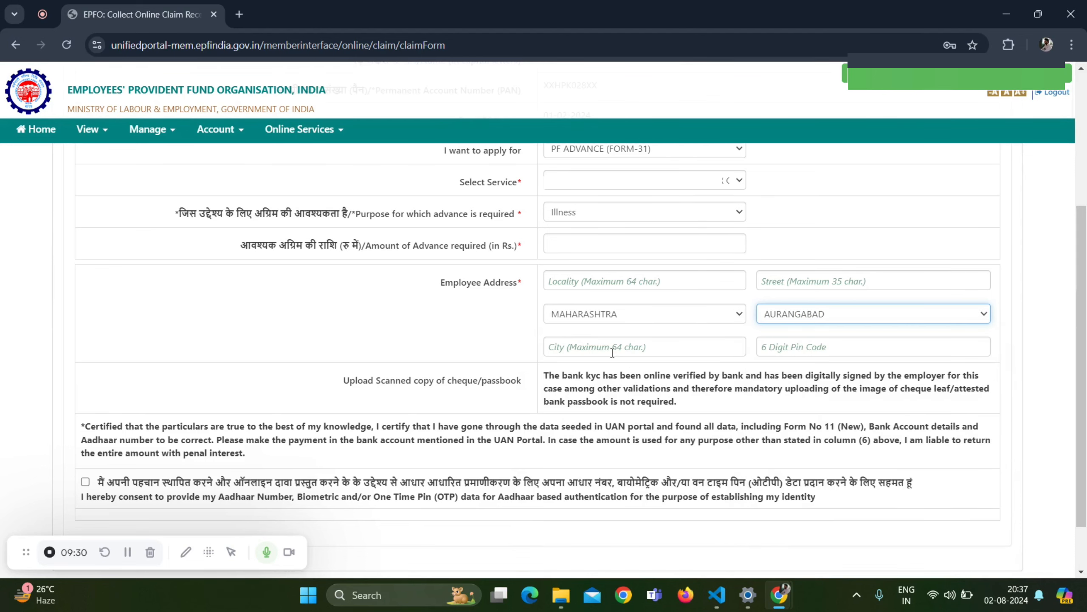
# Step: Fill in the city and the 6-digit postal code of the employee's address
pyautogui.click(127, 554)
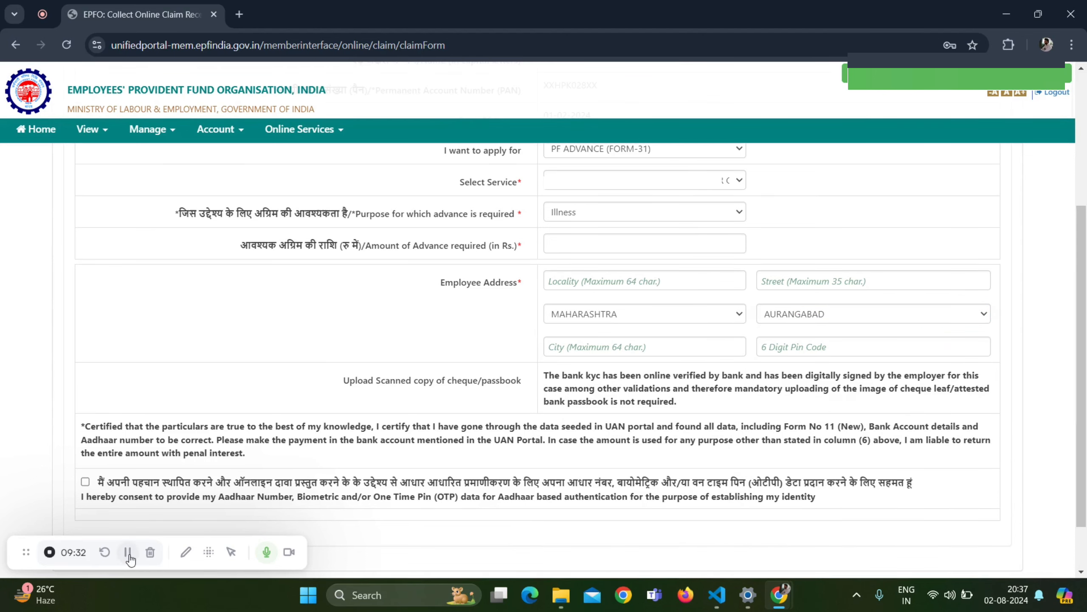
pyautogui.click(644, 347)
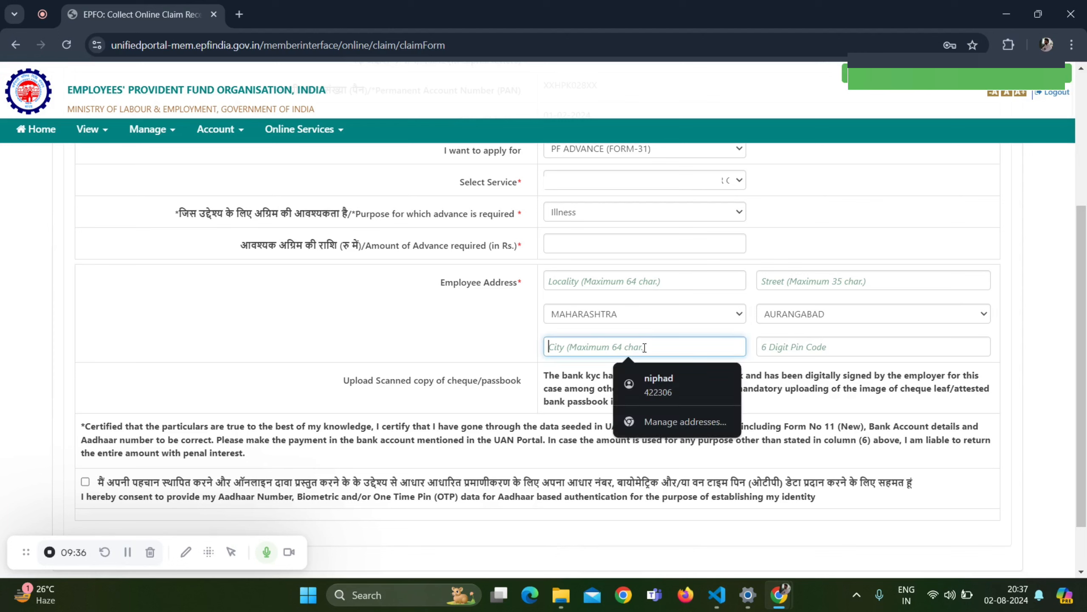
pyautogui.write('Au')
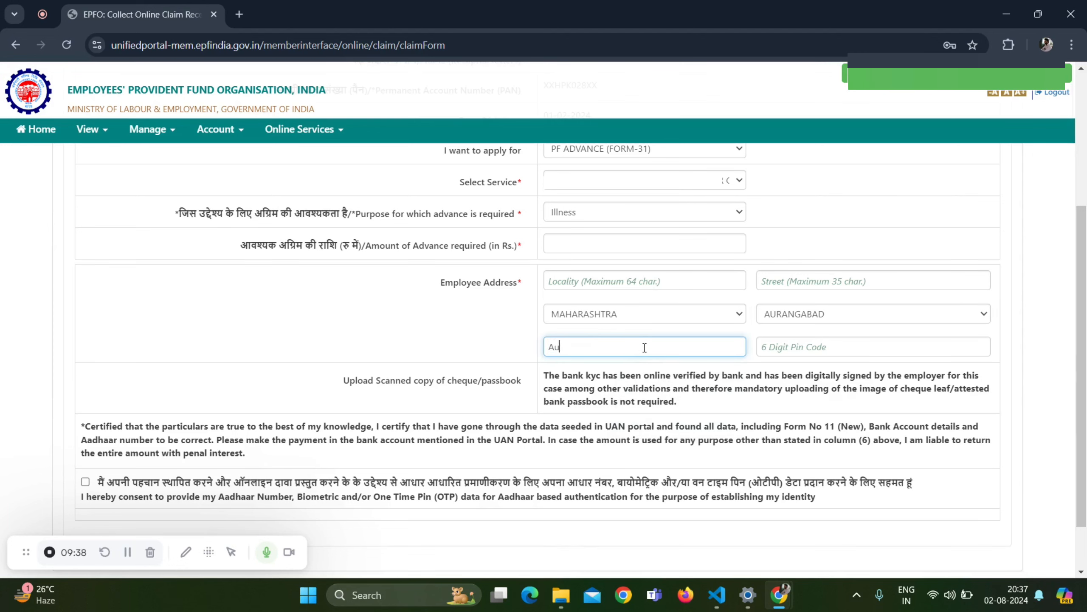
pyautogui.write('rangabad')
pyautogui.click(781, 345)
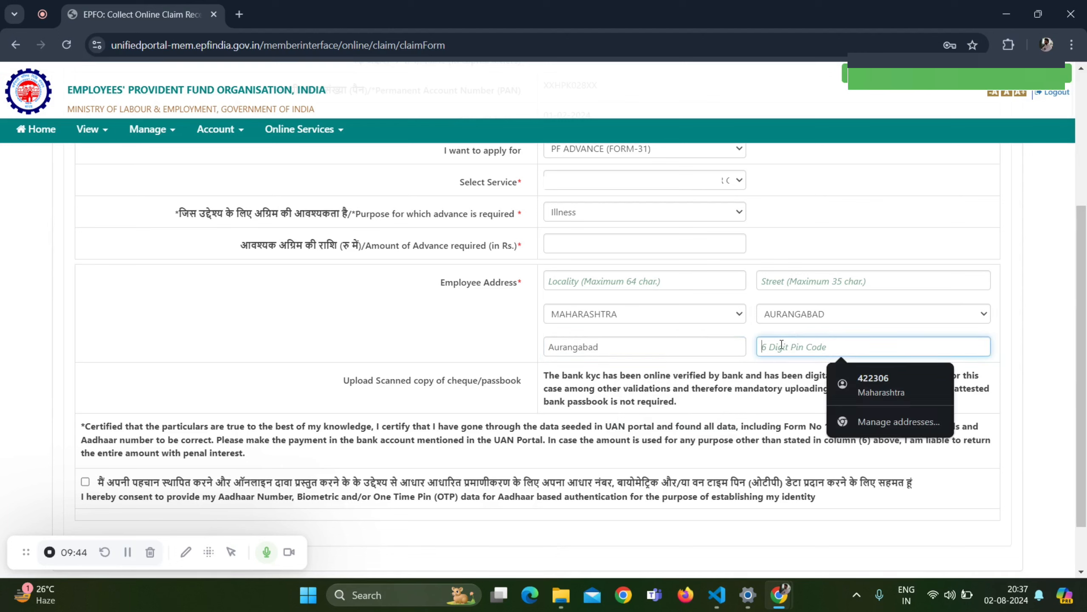
pyautogui.write('43100')
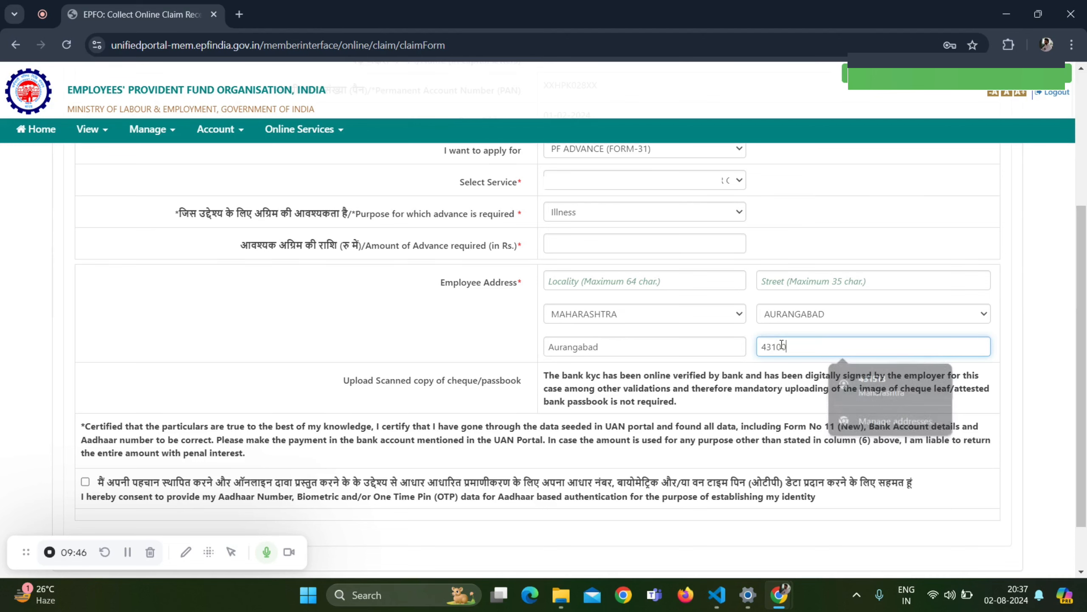
pyautogui.write('1')
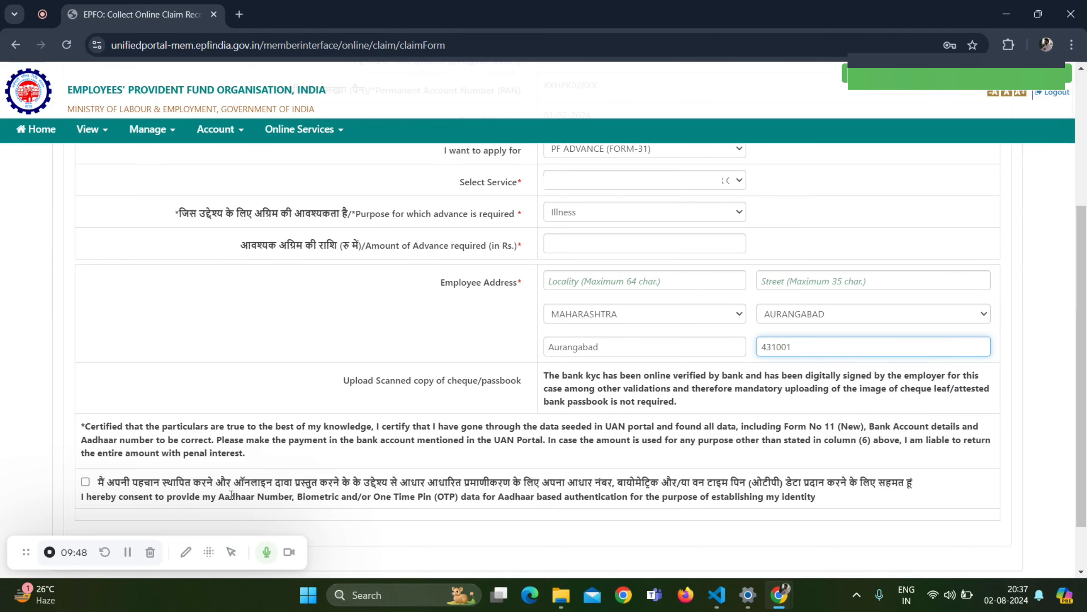
# Step: Complete the advance amount as 21900 and the remaining address fields, and tick the consent to Aadhaar-based authentication
pyautogui.click(127, 552)
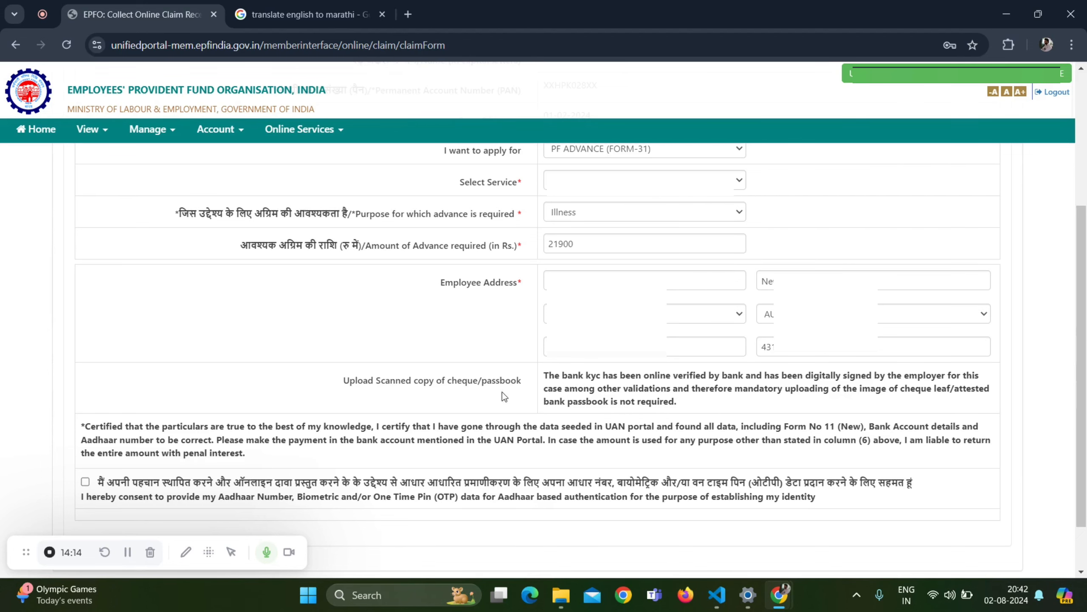
pyautogui.scroll(-2, 141, 465)
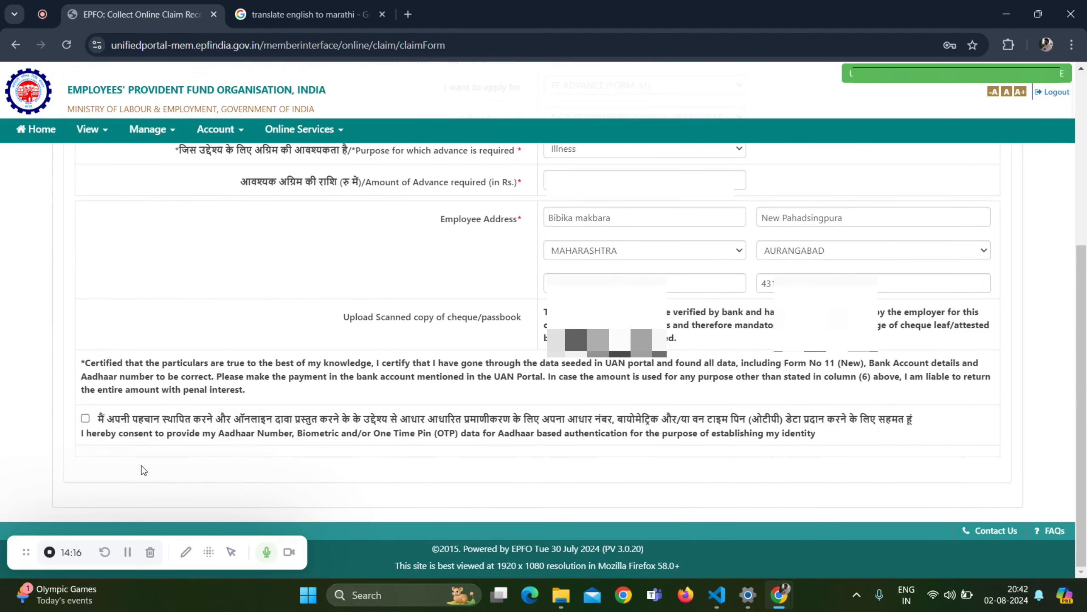
pyautogui.click(85, 418)
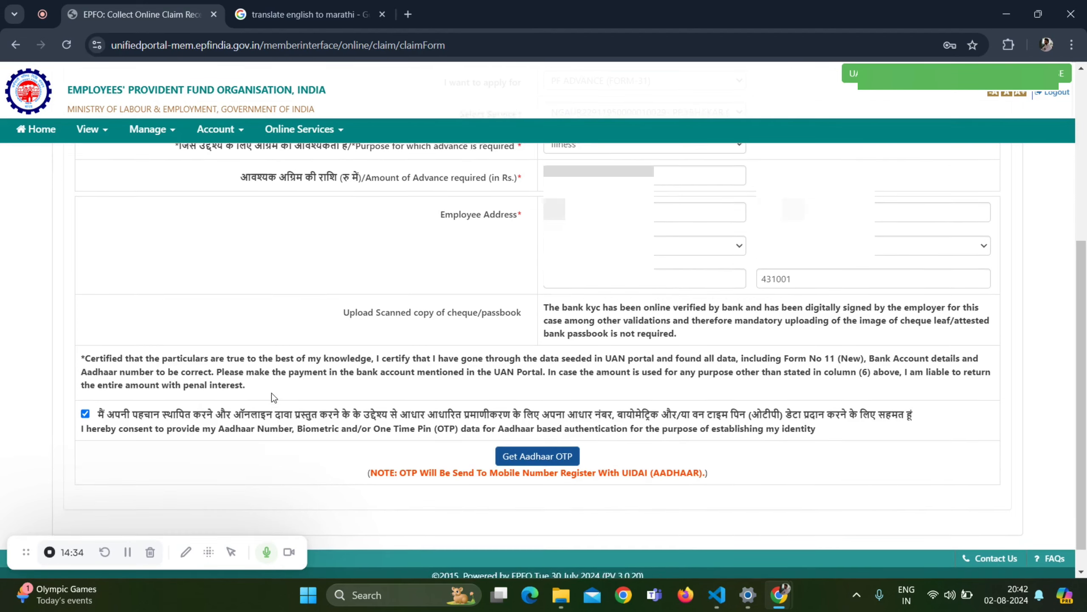
# Step: Request the Aadhaar OTP for the completed PF advance claim form
pyautogui.scroll(-1, 272, 393)
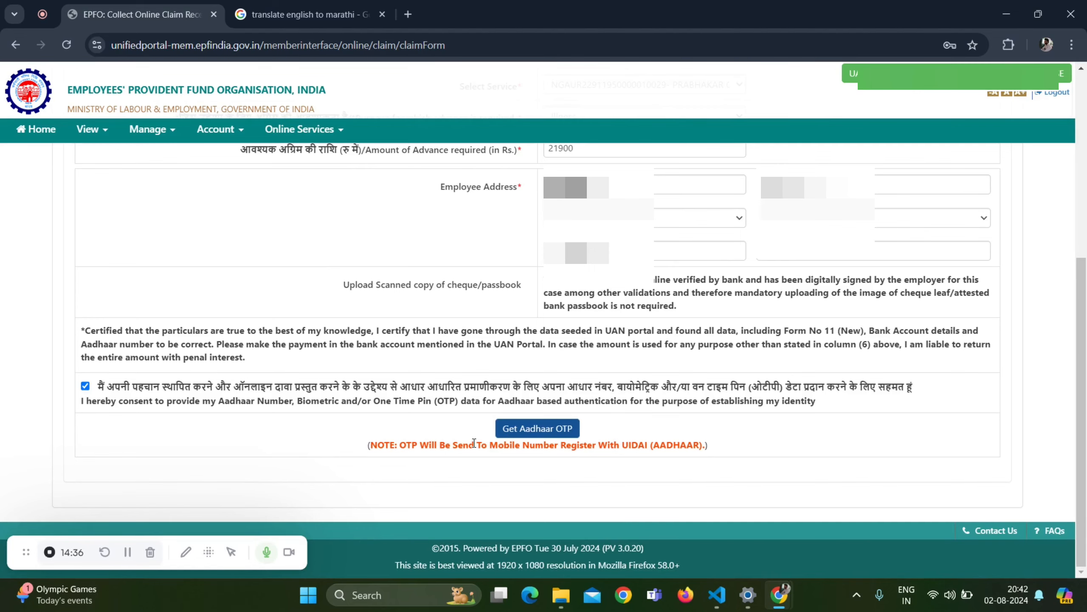
pyautogui.click(532, 435)
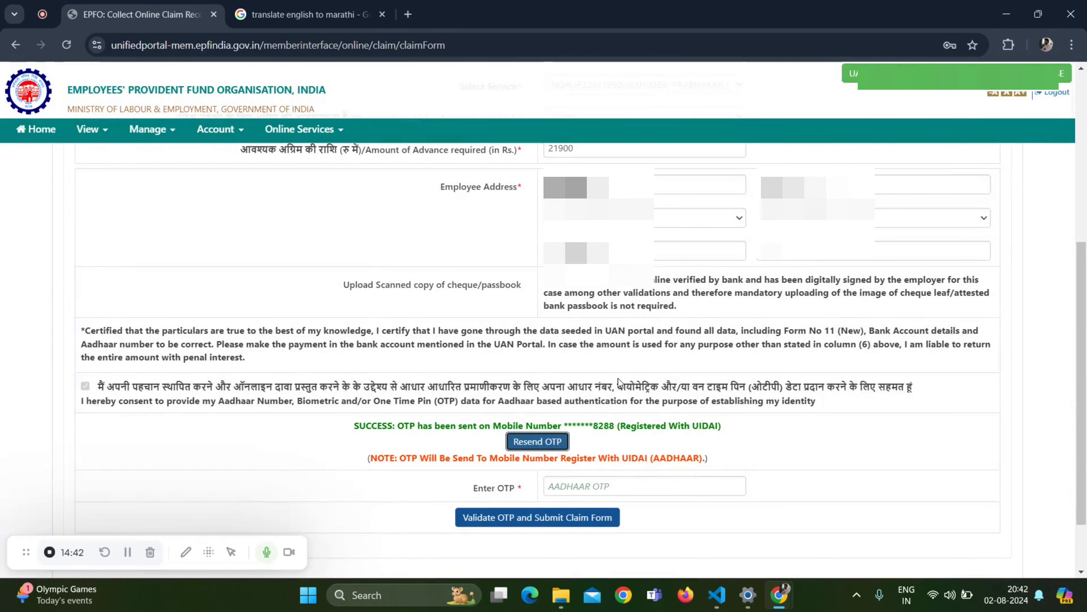
pyautogui.scroll(-2, 659, 366)
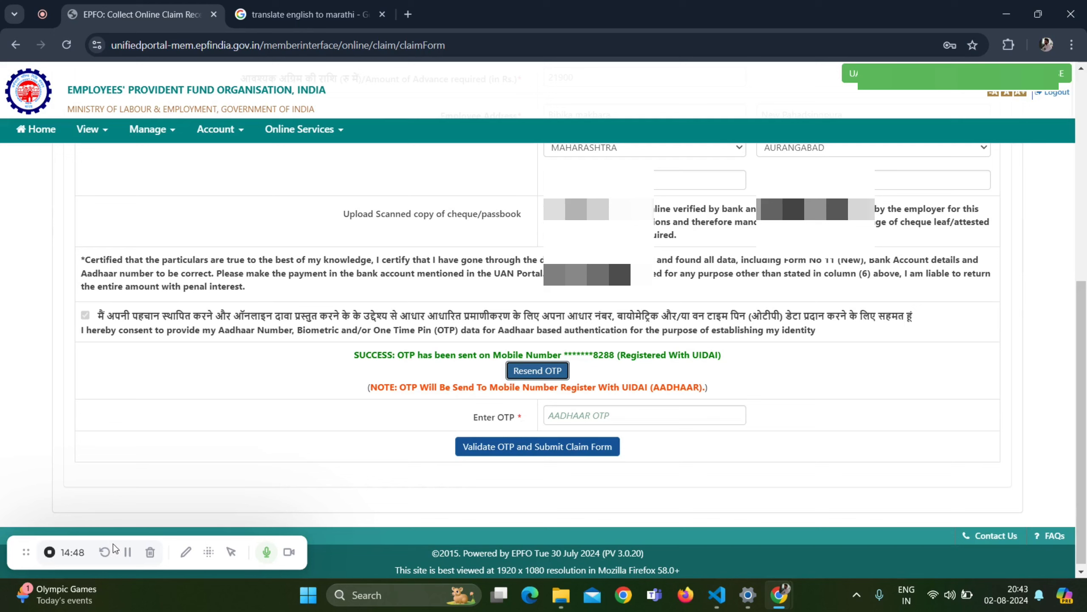
# Step: Submit the claim form by entering and validating the Aadhaar OTP, and open the PDF of the submitted claim
pyautogui.click(126, 552)
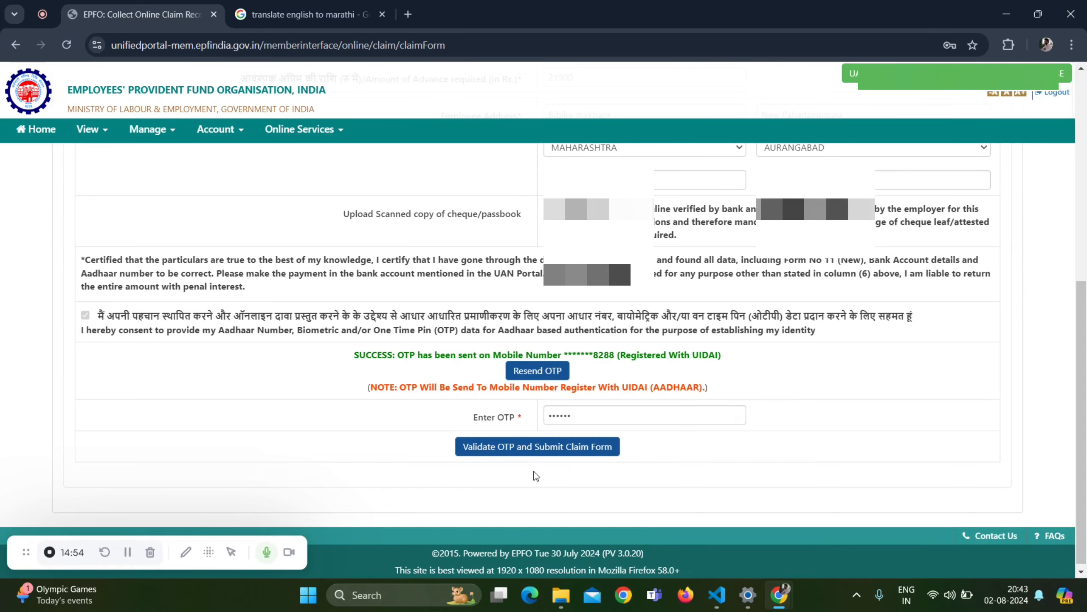
pyautogui.click(547, 446)
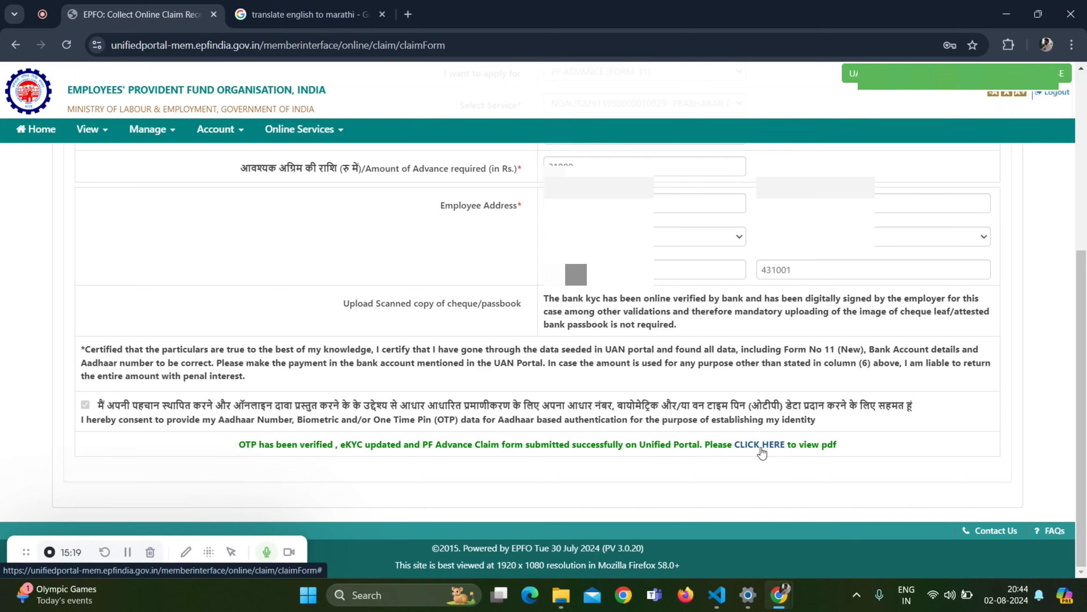
pyautogui.click(130, 553)
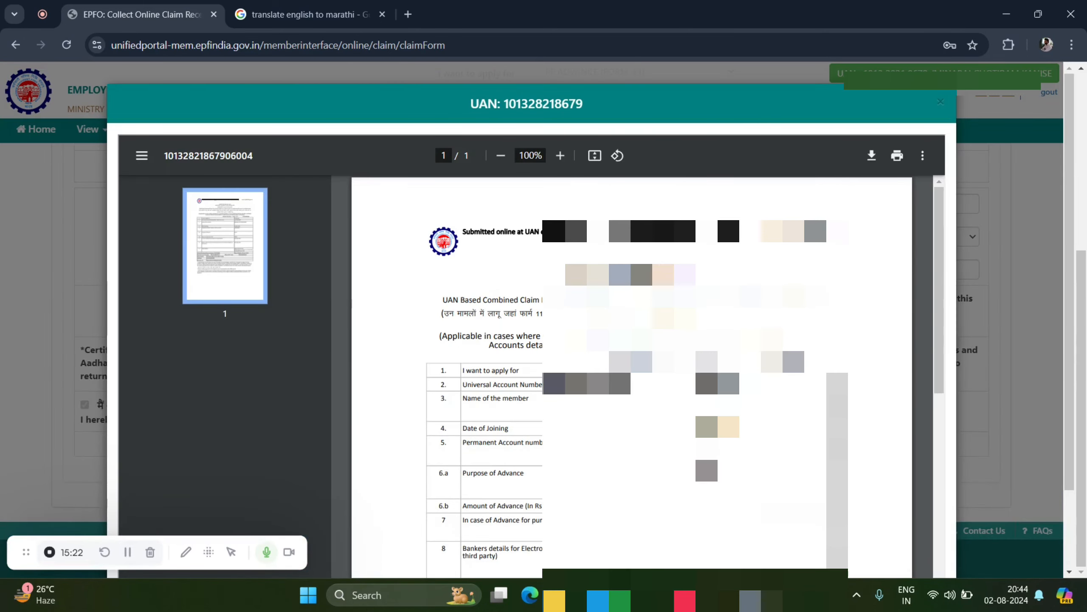